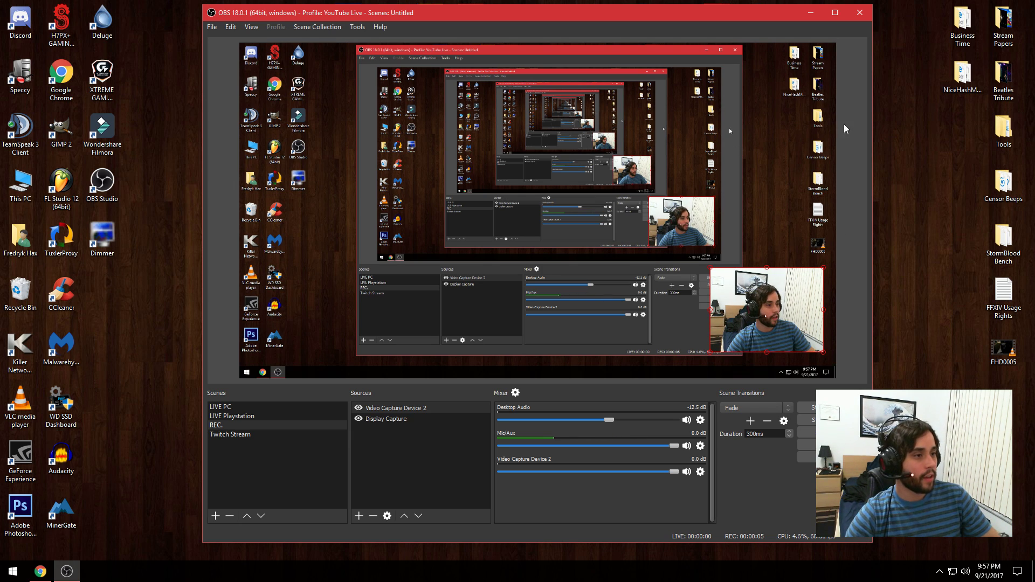
Minimize the OBS Studio window to show the desktop.
{"action": "left_click", "coordinate": [811, 13]}
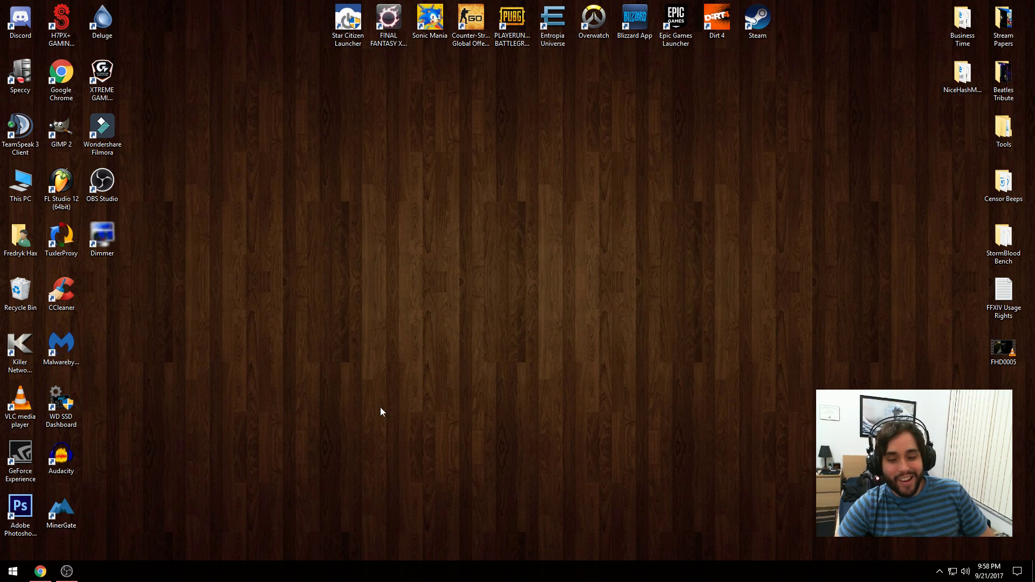
Close the Analytics - YouTube tab, go to google.com and search 'revo uninstaller'.
{"action": "left_click", "coordinate": [41, 571]}
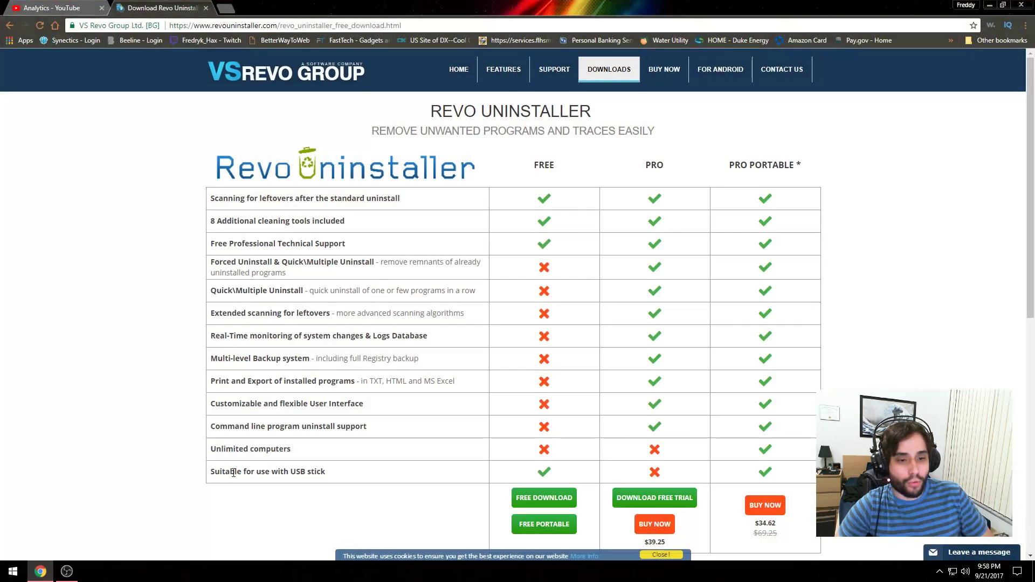
{"action": "left_click", "coordinate": [102, 7]}
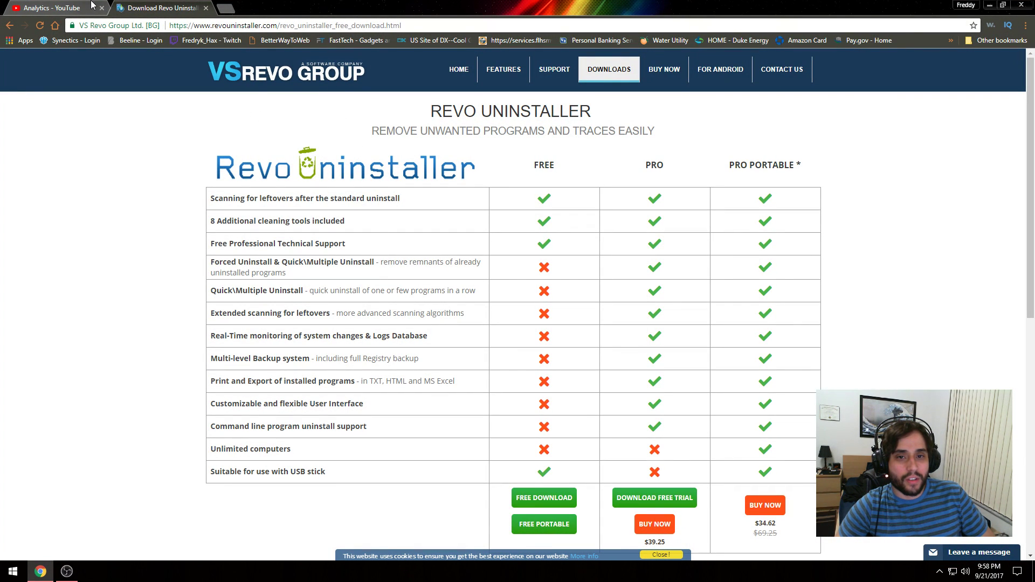
{"action": "left_click", "coordinate": [237, 24]}
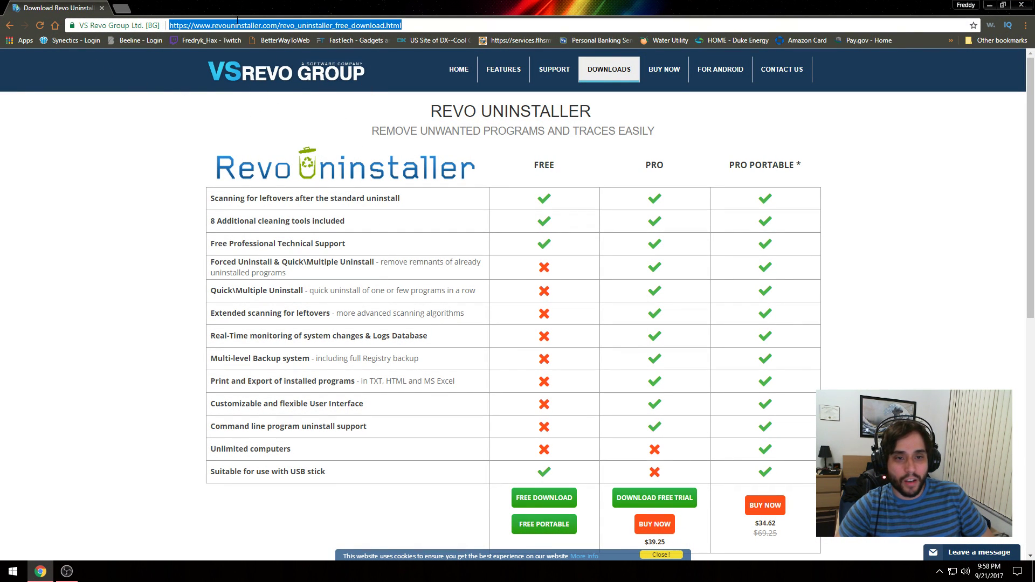
{"action": "type", "text": "google.com"}
{"action": "key", "text": "Return"}
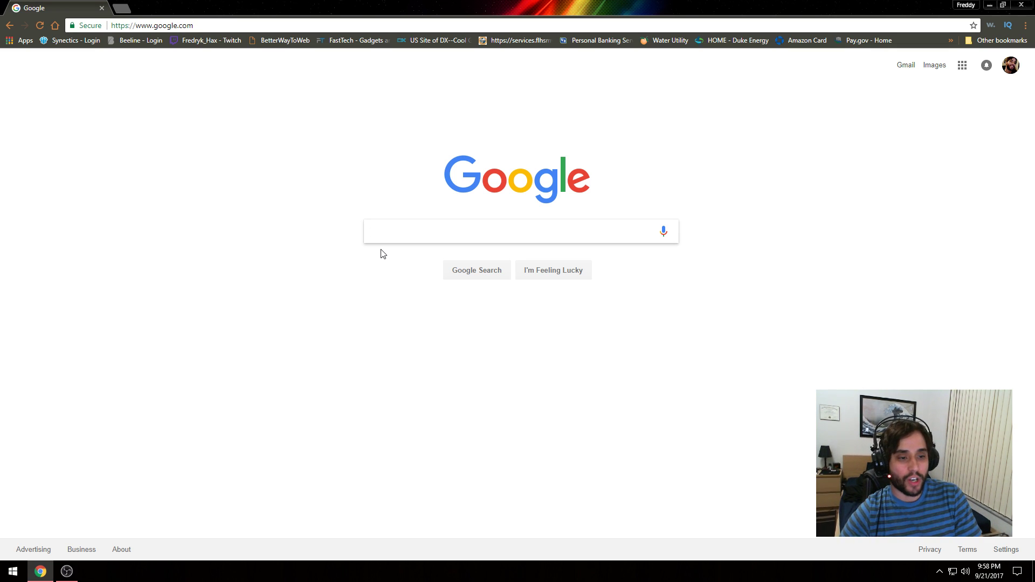
{"action": "type", "text": "re"}
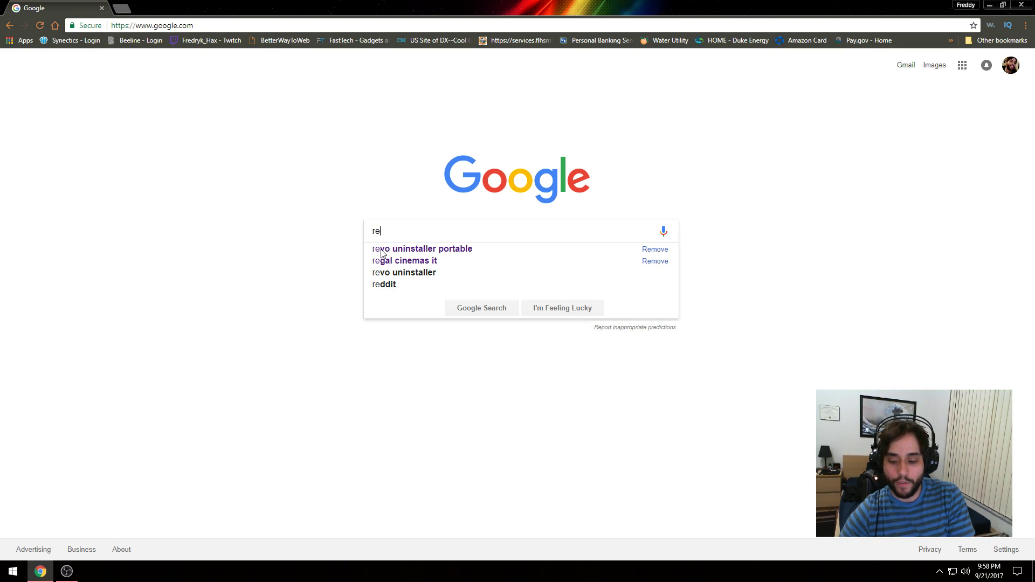
{"action": "type", "text": "vo uninstaller"}
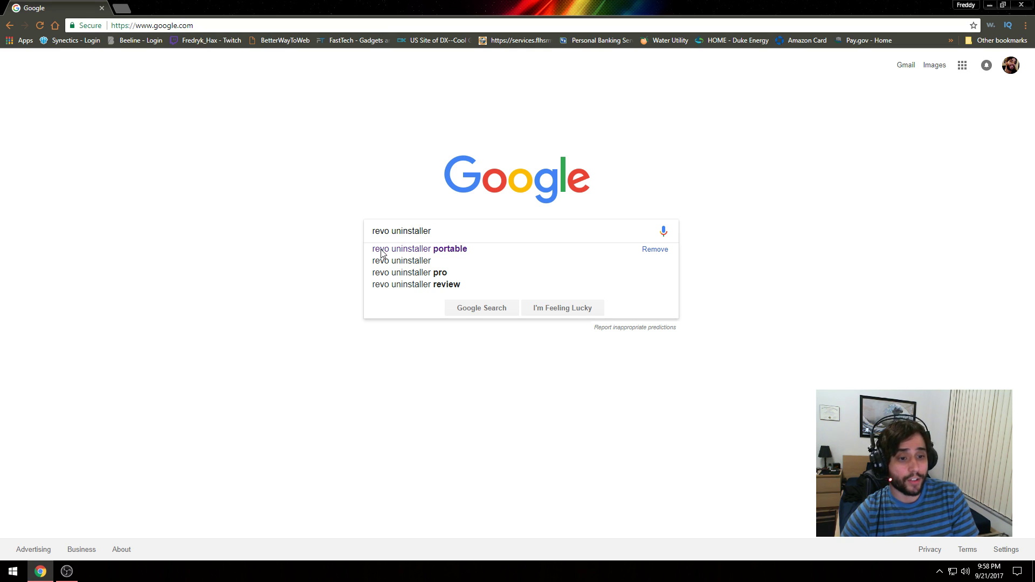
{"action": "key", "text": "Return"}
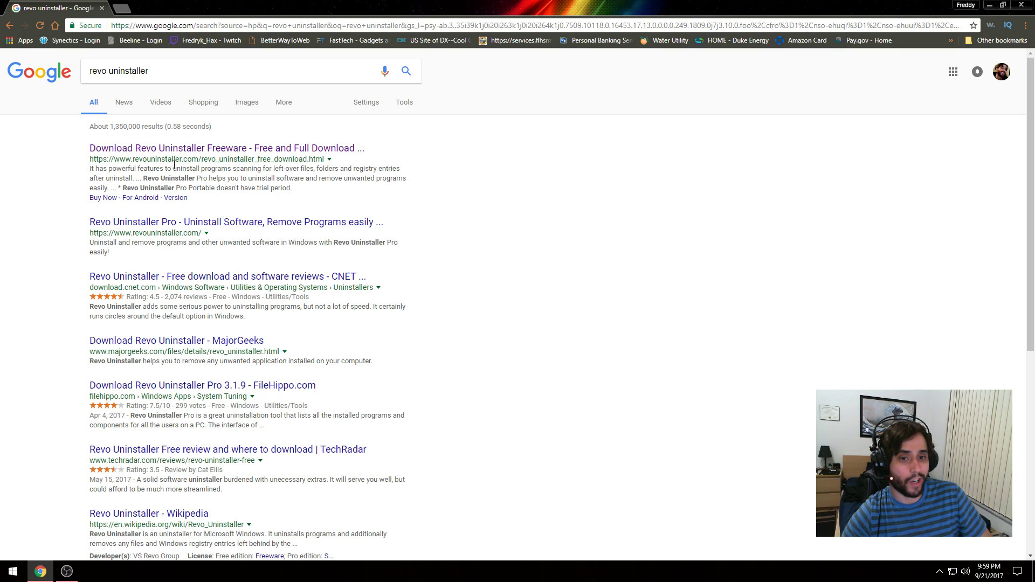
Open the official Revo Uninstaller result and download the FREE PORTABLE zip.
{"action": "left_click", "coordinate": [151, 149]}
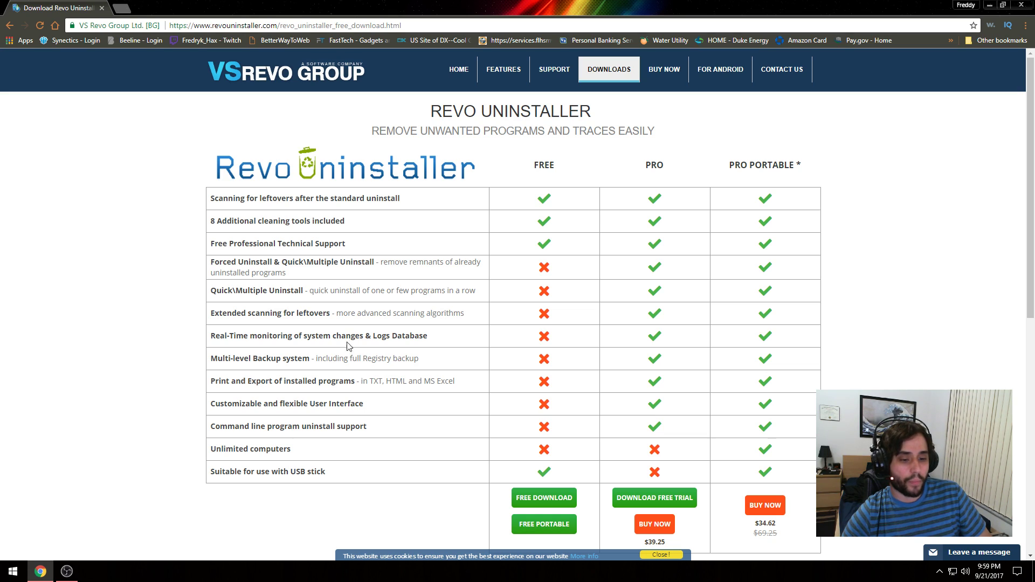
{"action": "scroll", "coordinate": [418, 468], "scroll_direction": "down", "scroll_amount": 1}
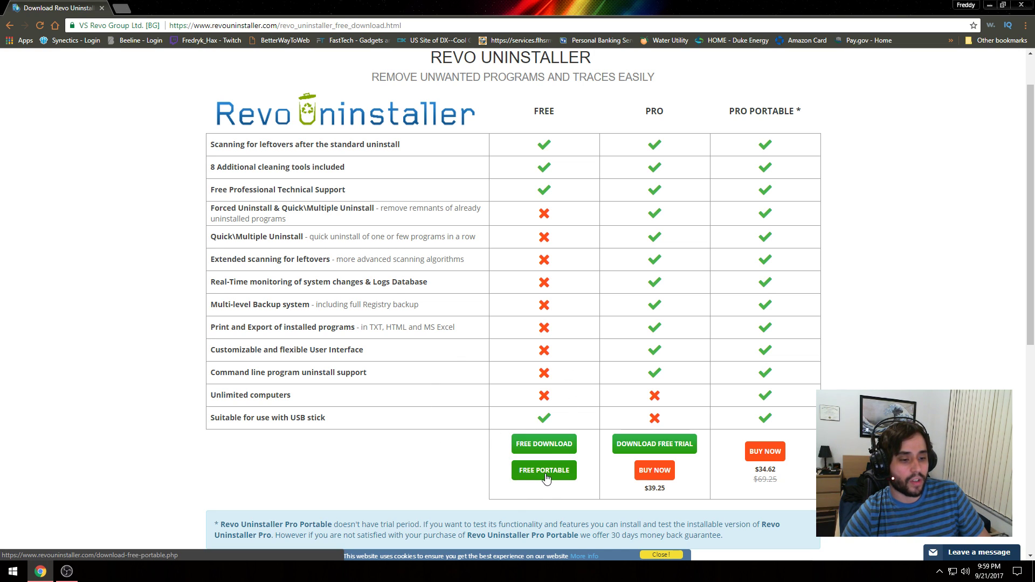
{"action": "left_click", "coordinate": [546, 478]}
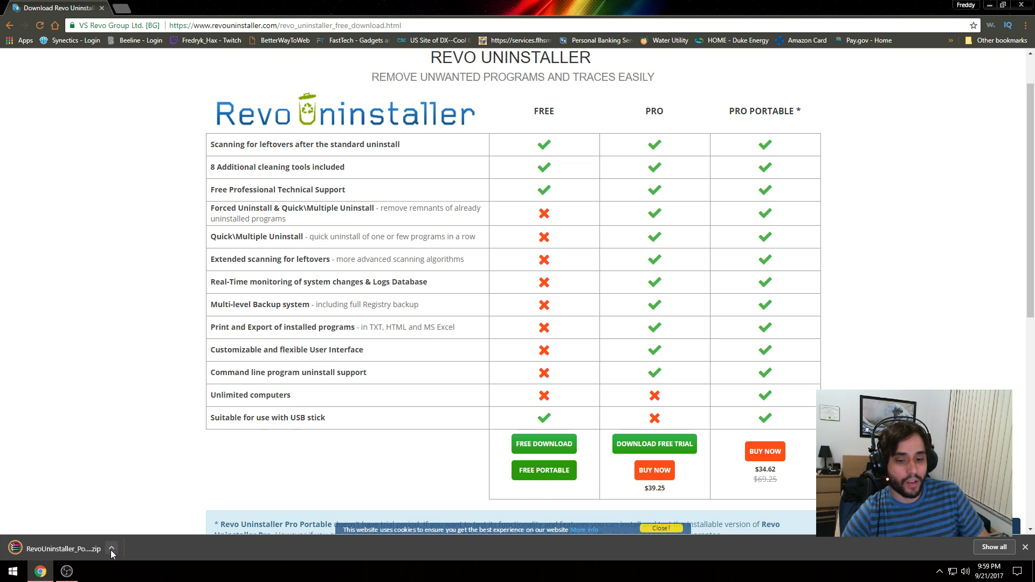
Show the downloaded RevoUninstaller_Portable zip in its Downloads folder.
{"action": "left_click", "coordinate": [111, 548]}
{"action": "left_click", "coordinate": [144, 512]}
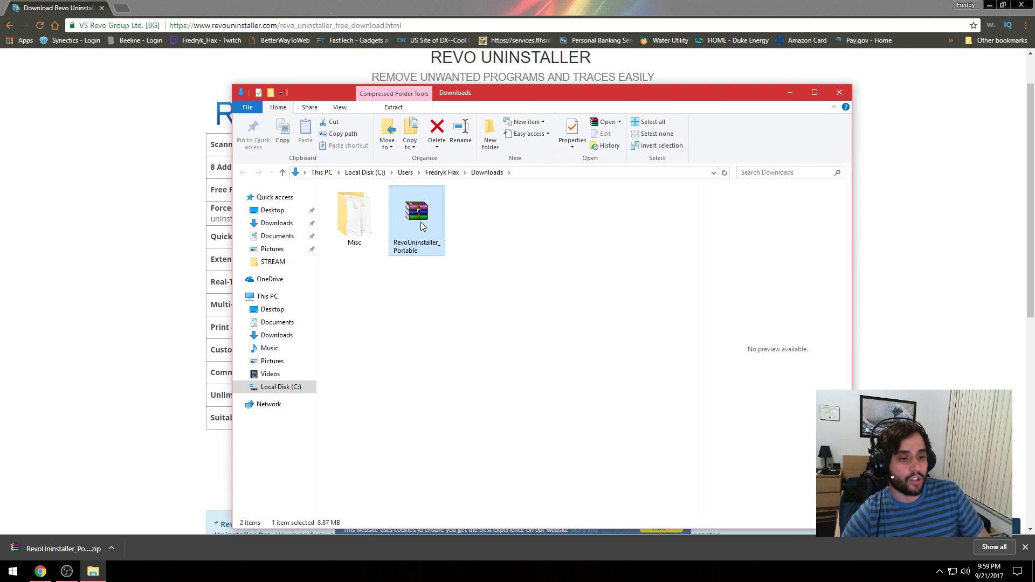
{"action": "left_click", "coordinate": [520, 274]}
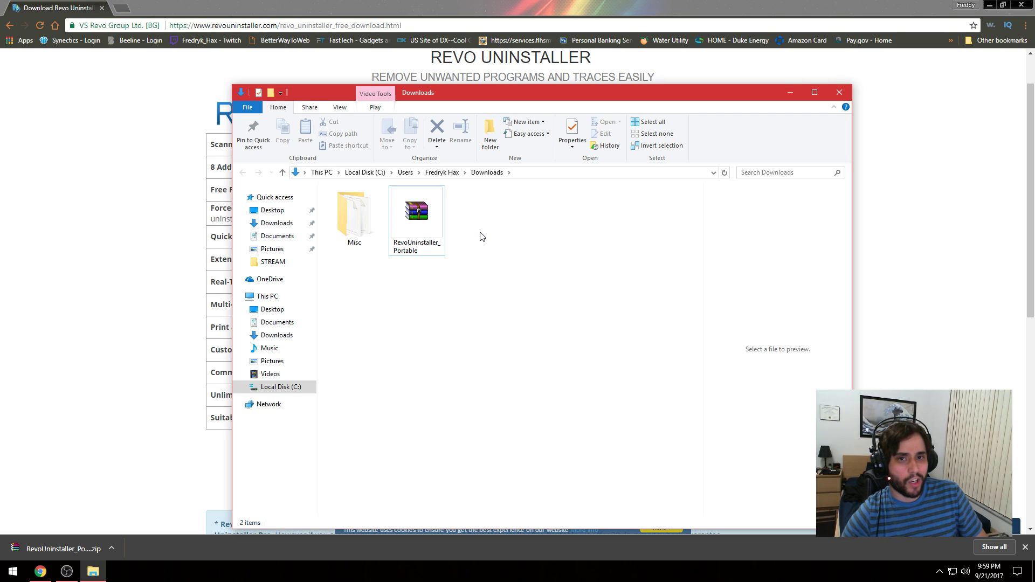
Open the zip in WinRAR, dismiss the licence reminder, and copy RevoUninstaller_Portable onto the desktop.
{"action": "double_click", "coordinate": [423, 223]}
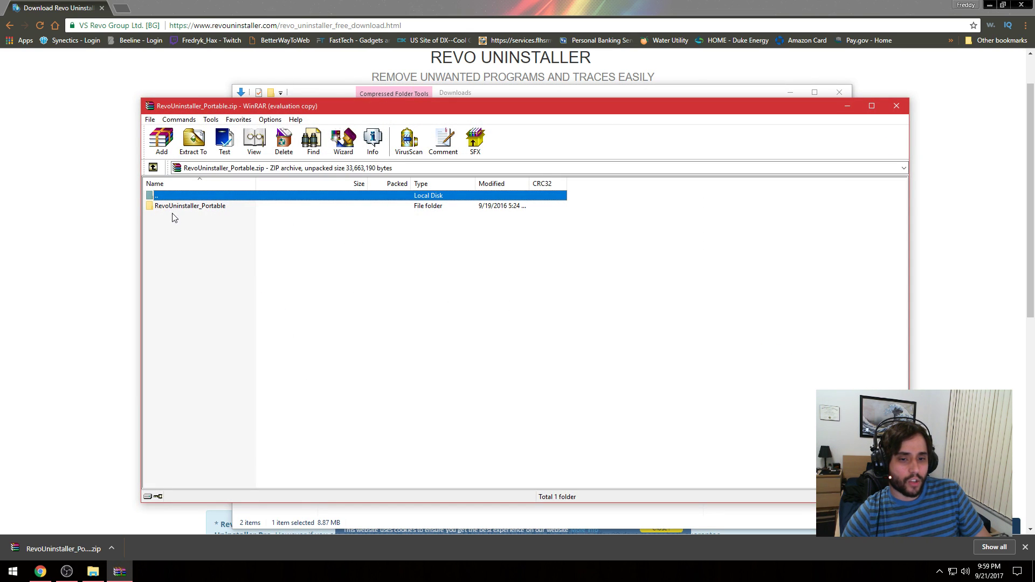
{"action": "left_click", "coordinate": [607, 263]}
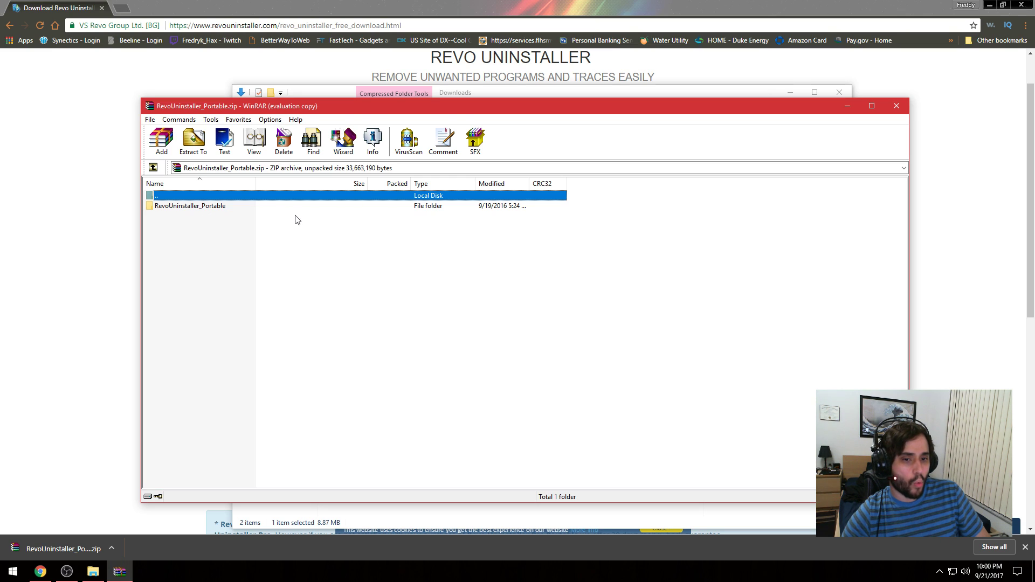
{"action": "left_click", "coordinate": [214, 207]}
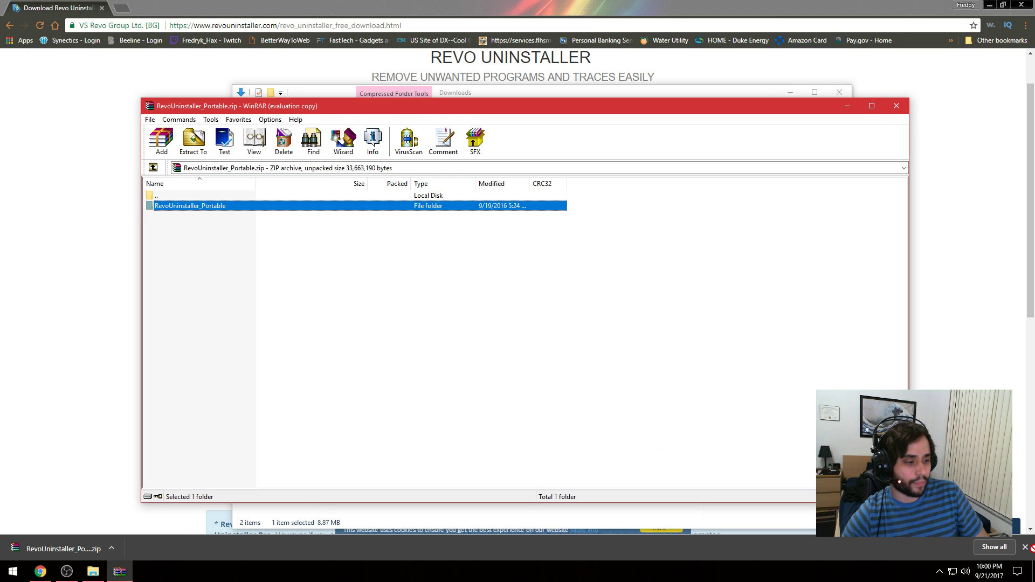
{"action": "key", "text": "super+d"}
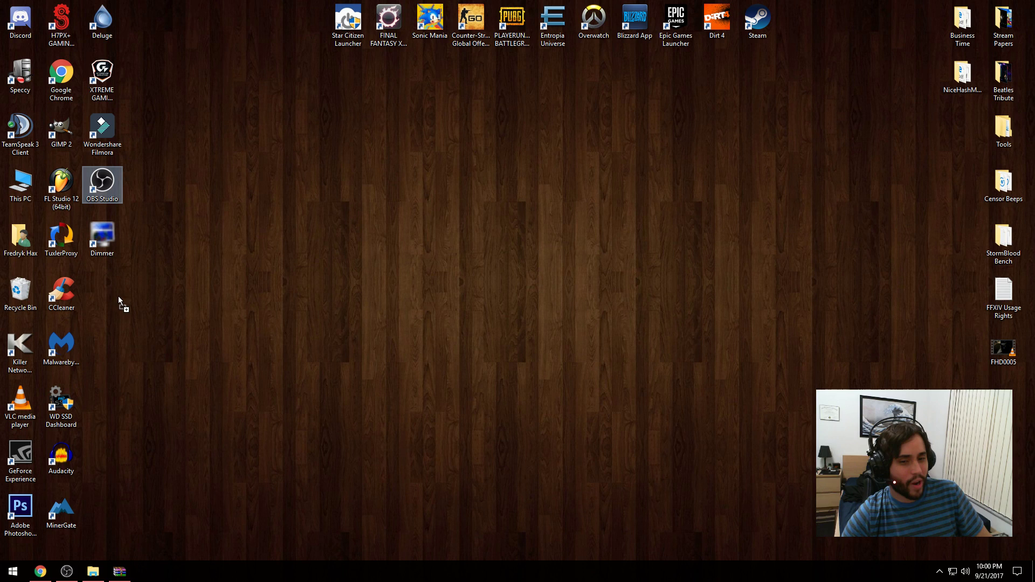
{"action": "key", "text": "ctrl+v"}
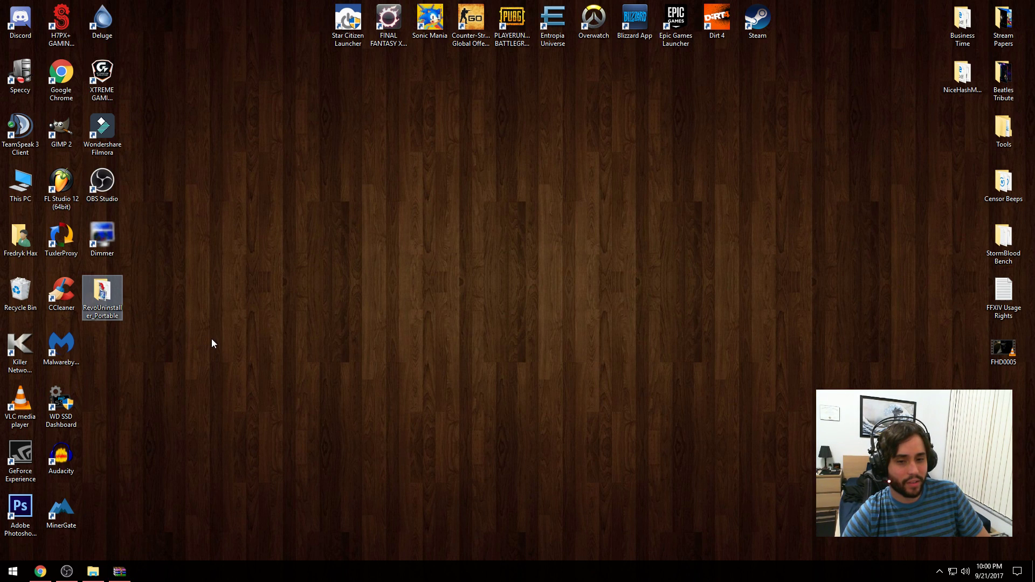
{"action": "left_click", "coordinate": [214, 343]}
{"action": "left_click", "coordinate": [120, 571]}
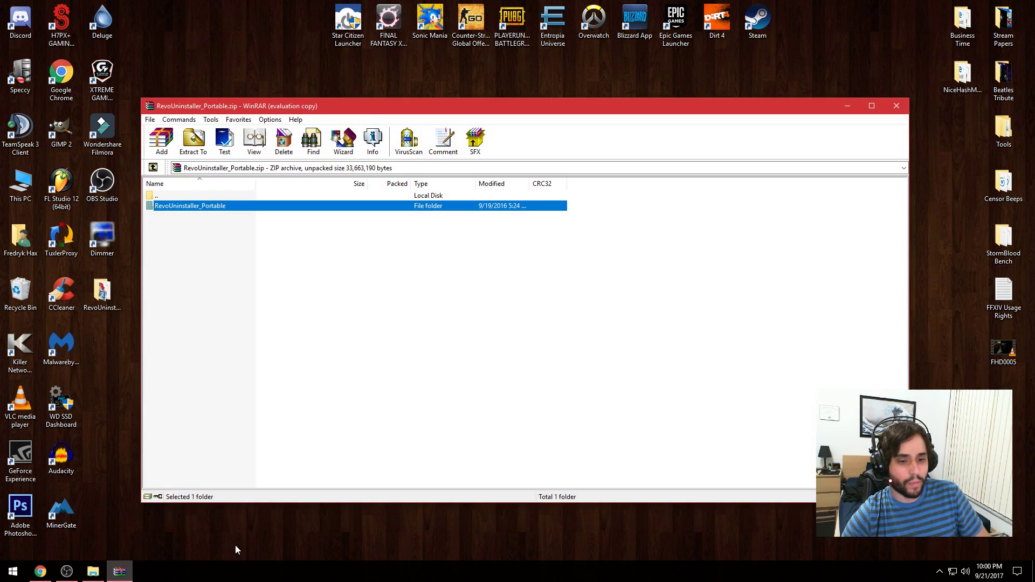
Close WinRAR, open the extracted RevoUninstaller_Portable folder and run RevoUPort.
{"action": "left_click", "coordinate": [896, 106]}
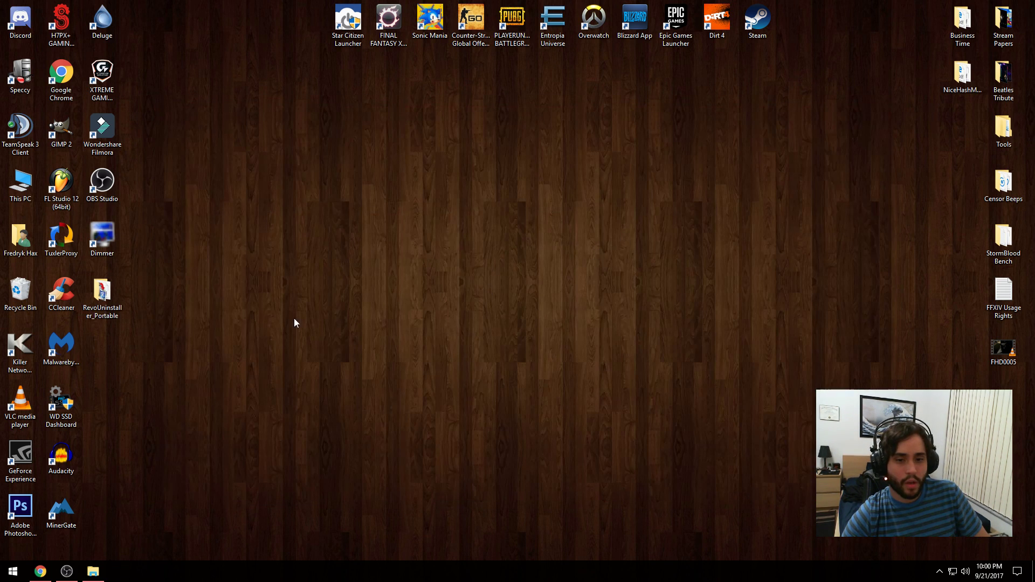
{"action": "double_click", "coordinate": [114, 291]}
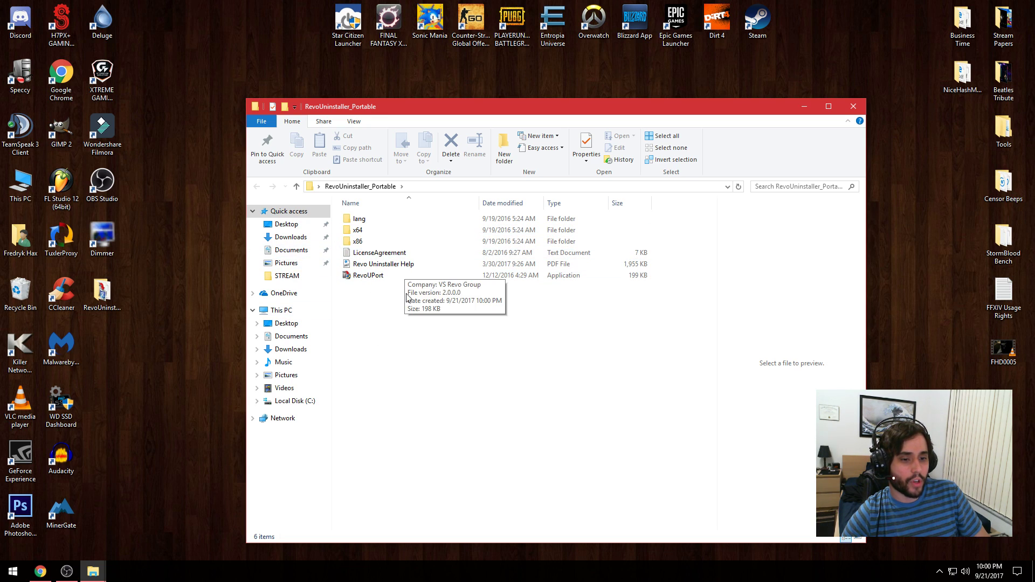
{"action": "double_click", "coordinate": [377, 278]}
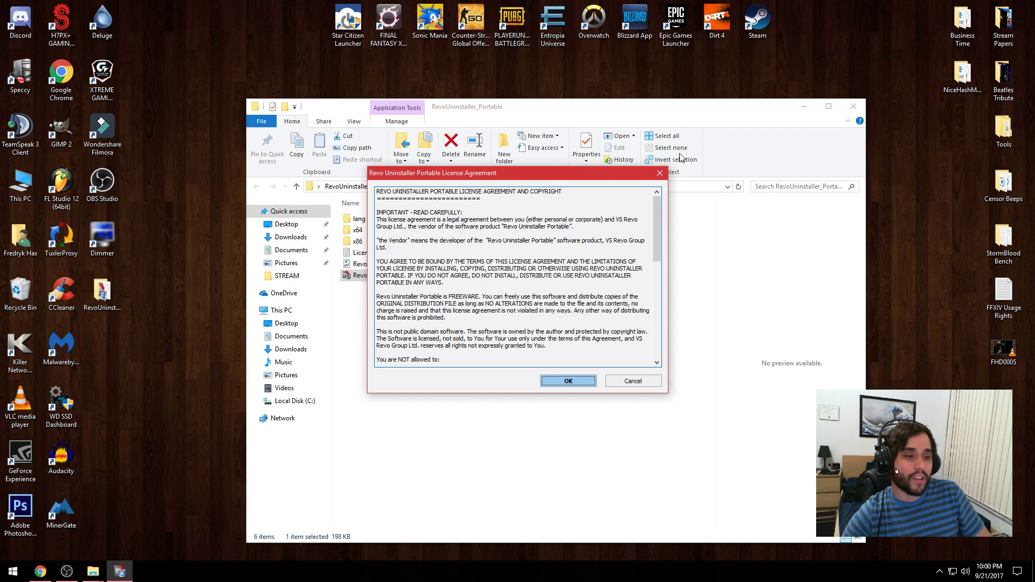
Move the folder window aside, scroll through the licence agreement and accept it.
{"action": "left_click", "coordinate": [804, 106]}
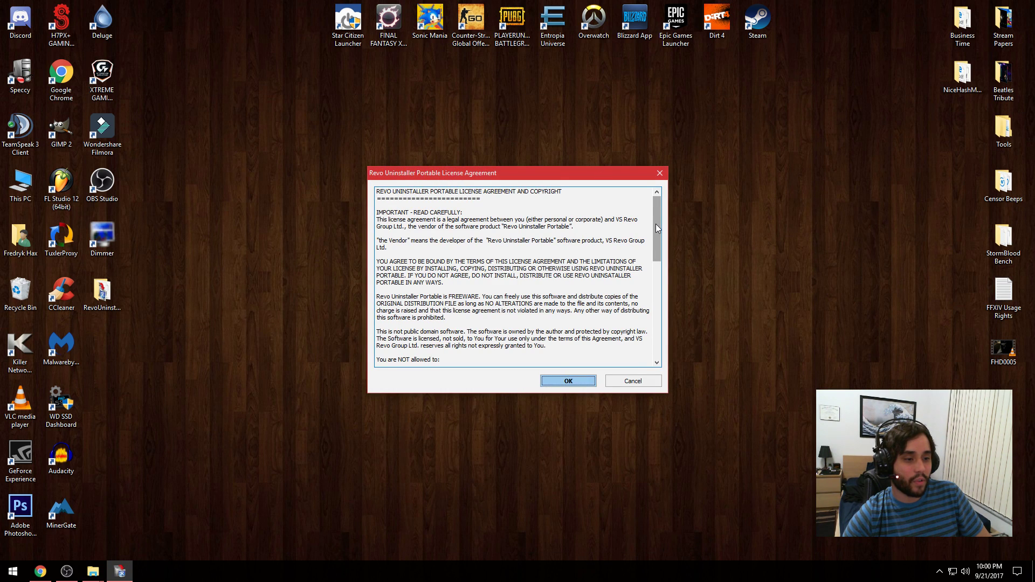
{"action": "left_click_drag", "start_coordinate": [656, 224], "coordinate": [655, 345]}
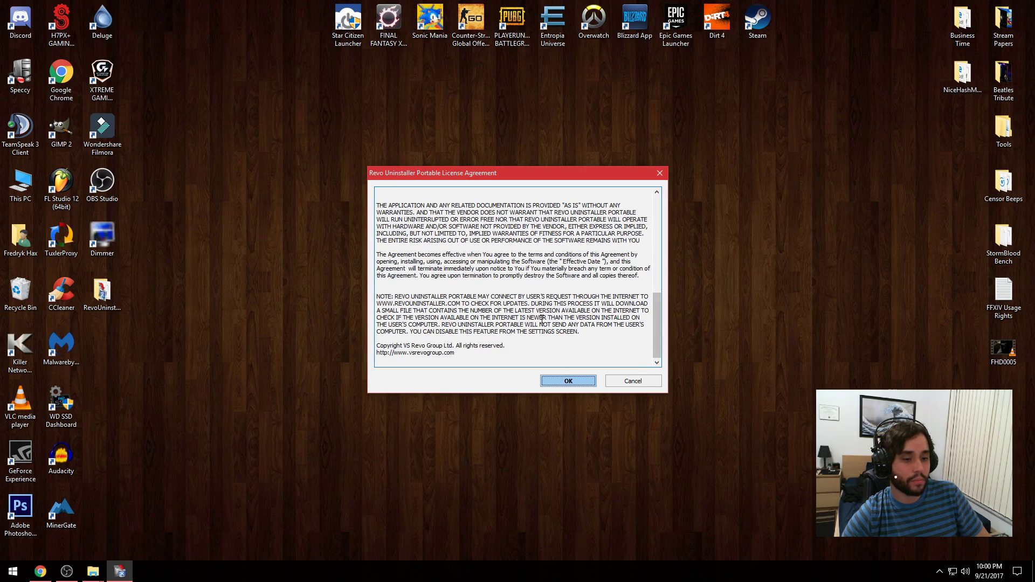
{"action": "left_click", "coordinate": [567, 381]}
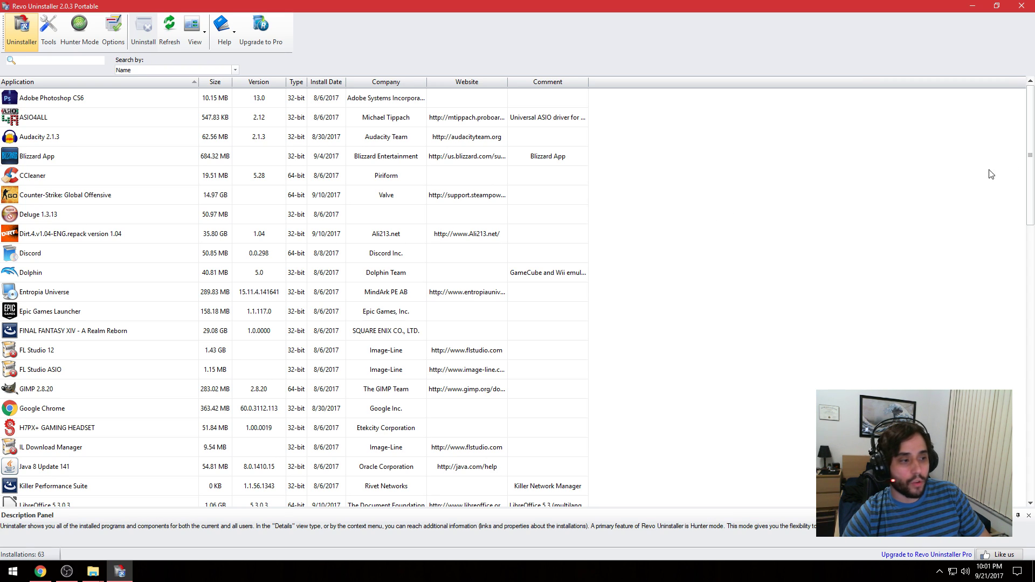
Scroll the 63-program list down until MinerGate 6.8 is visible.
{"action": "scroll", "coordinate": [1032, 169], "scroll_direction": "down", "scroll_amount": 1}
{"action": "left_click_drag", "start_coordinate": [1032, 170], "coordinate": [1030, 303]}
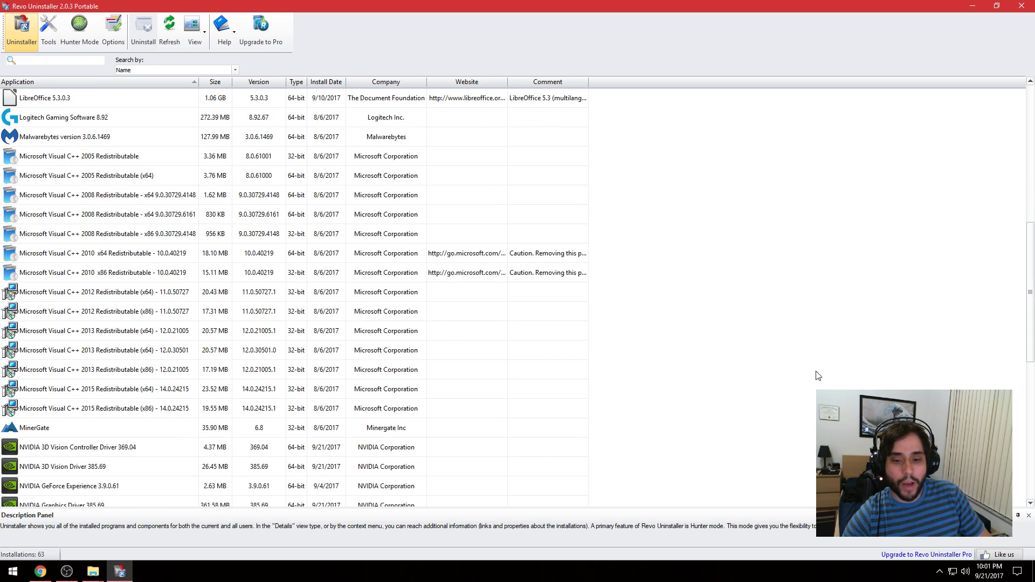
{"action": "scroll", "coordinate": [746, 338], "scroll_direction": "down", "scroll_amount": 2}
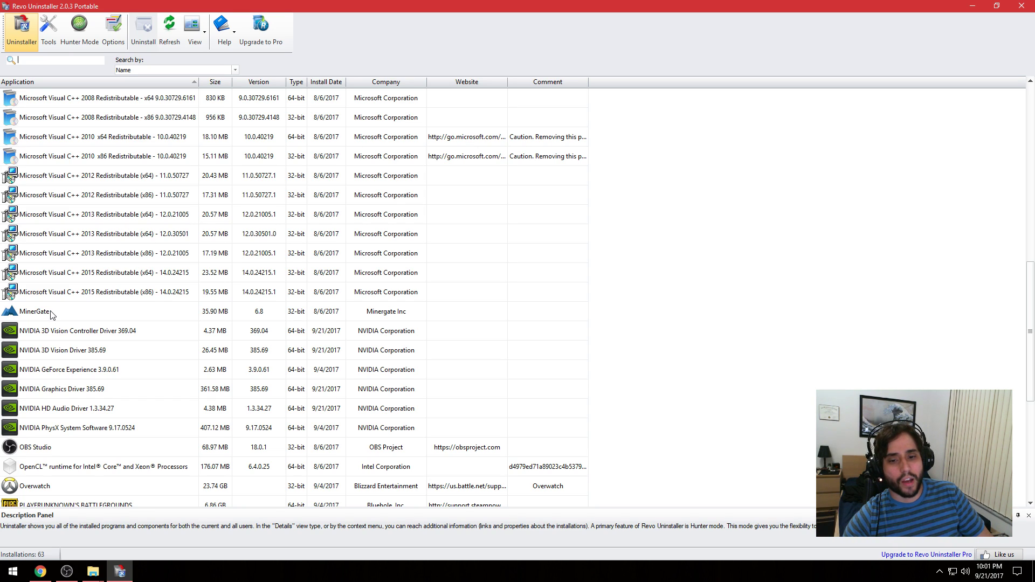
Uninstall MinerGate through its own uninstaller and close it when finished.
{"action": "left_click", "coordinate": [53, 316]}
{"action": "double_click", "coordinate": [53, 311]}
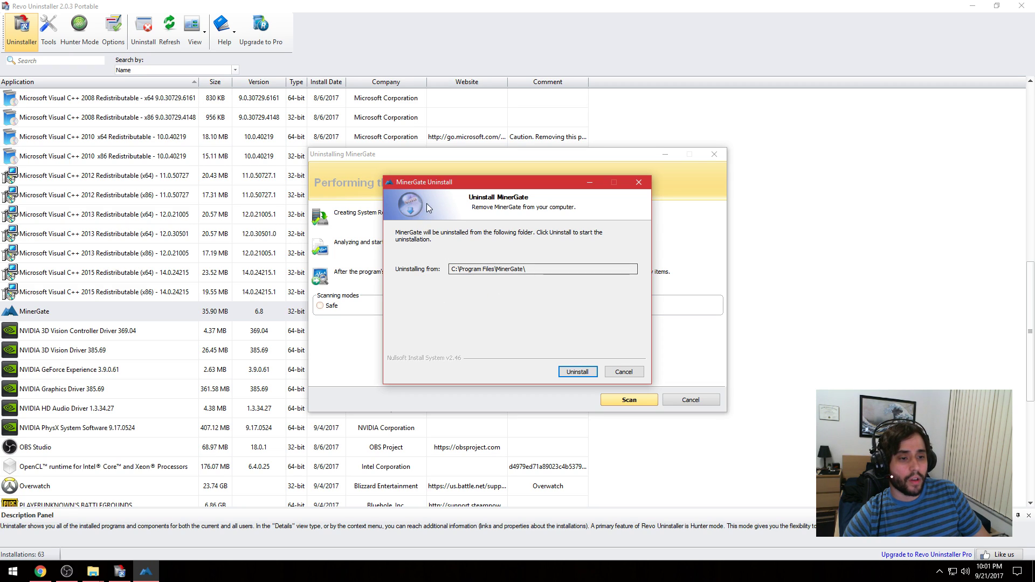
{"action": "left_click_drag", "start_coordinate": [466, 186], "coordinate": [642, 187]}
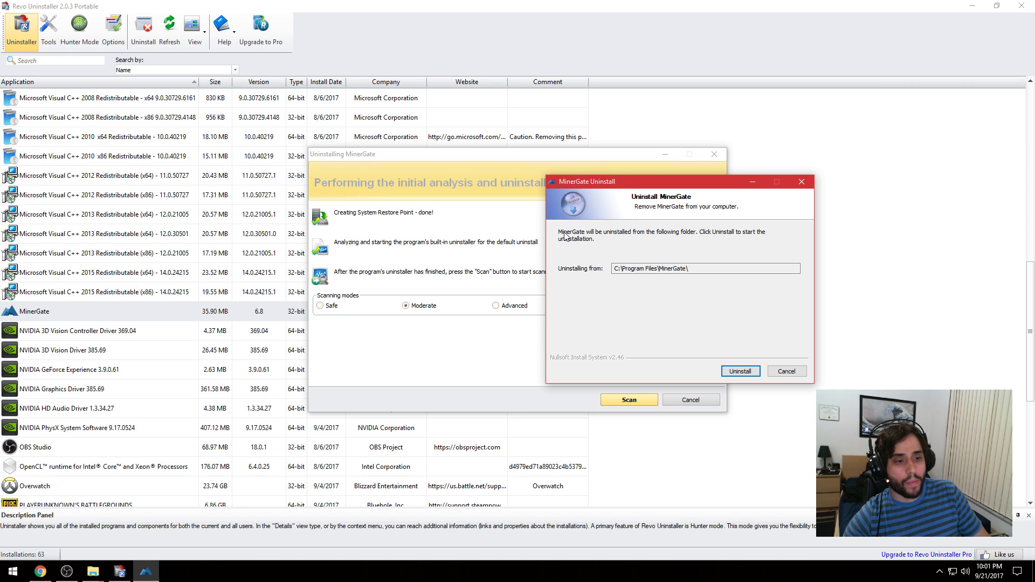
{"action": "left_click_drag", "start_coordinate": [593, 182], "coordinate": [426, 179]}
{"action": "left_click", "coordinate": [574, 369]}
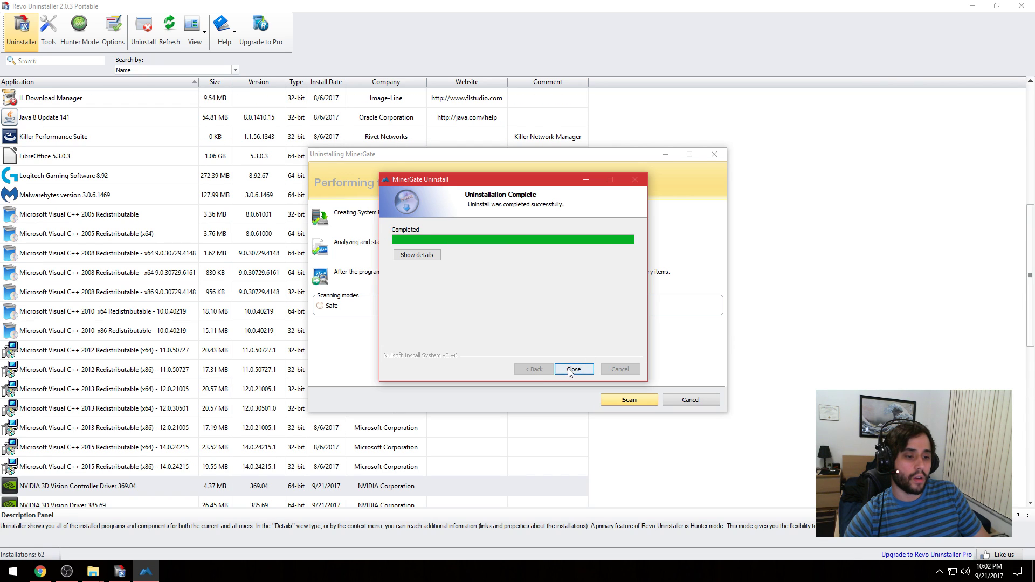
{"action": "left_click", "coordinate": [574, 369]}
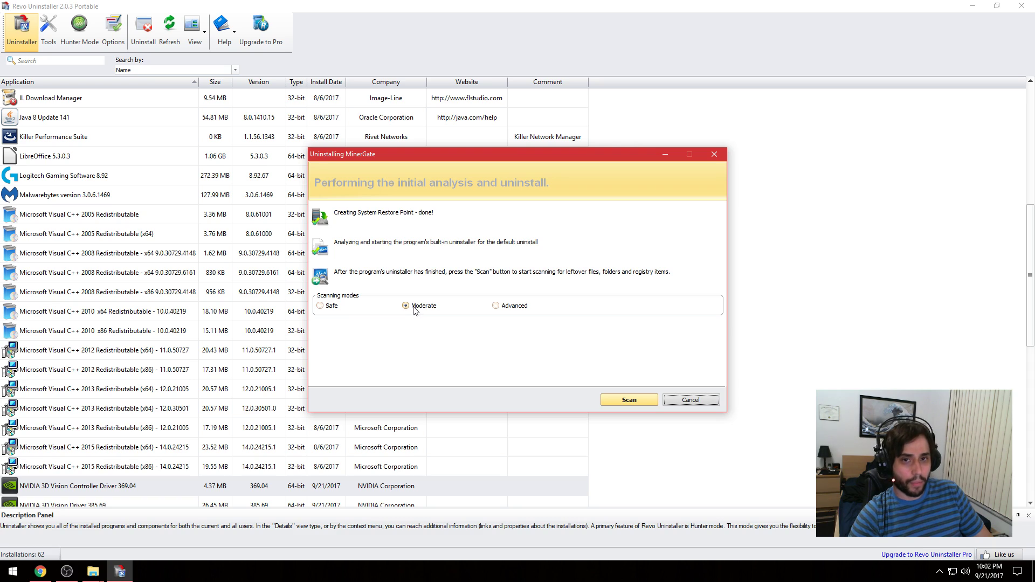
Scan for MinerGate leftovers in Advanced mode and maximize the results window.
{"action": "left_click", "coordinate": [496, 306]}
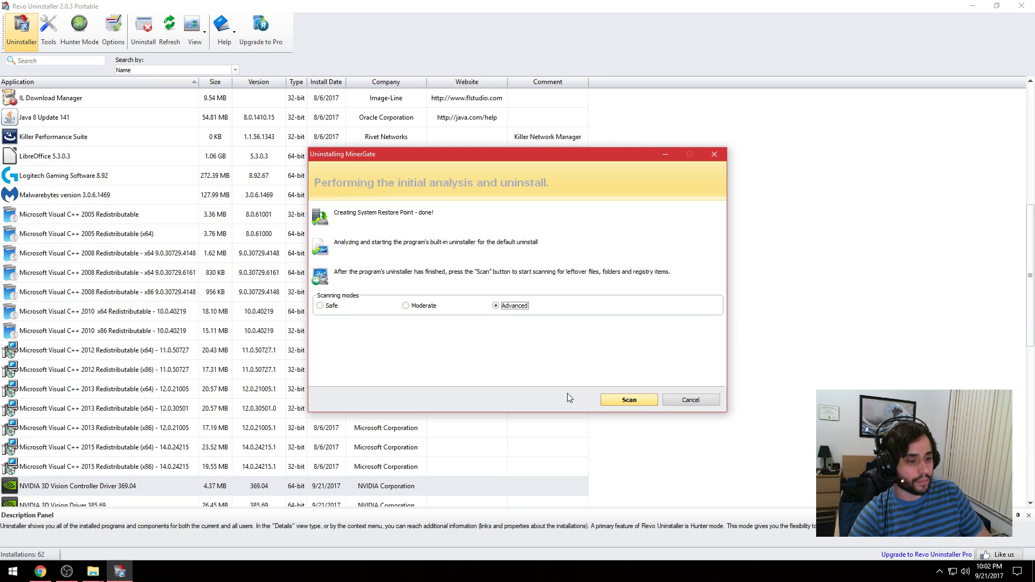
{"action": "left_click", "coordinate": [626, 400]}
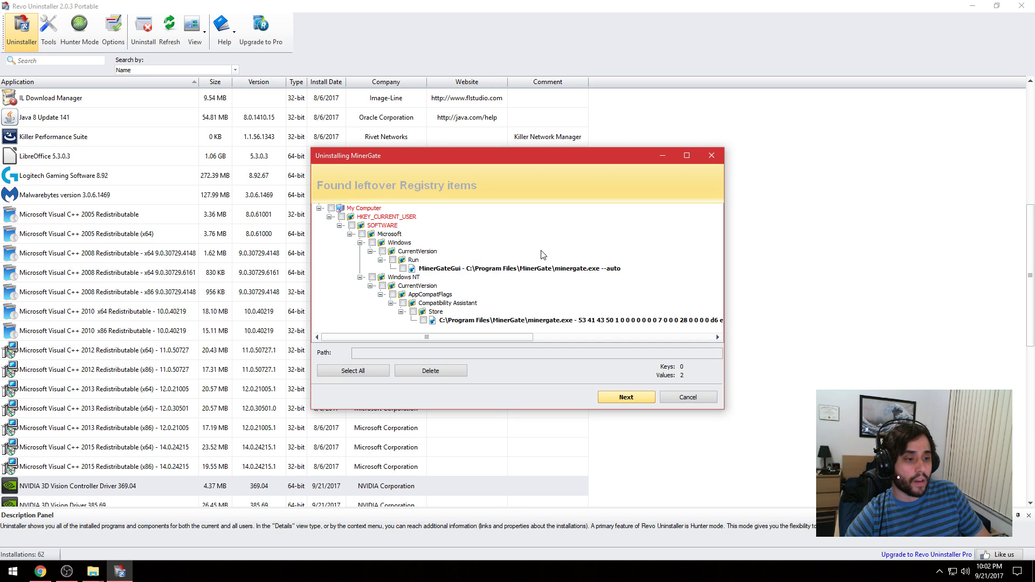
{"action": "left_click", "coordinate": [686, 155]}
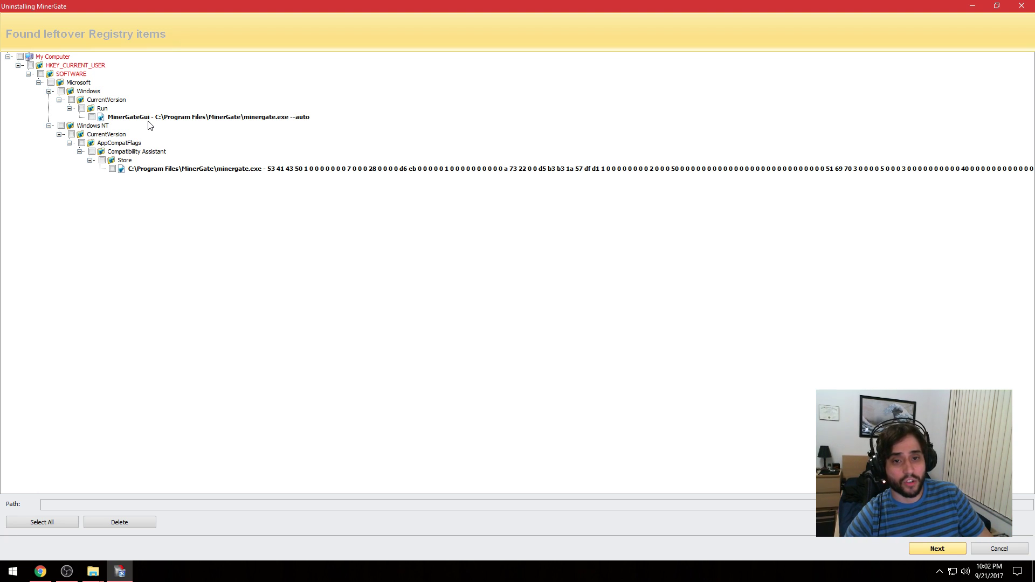
Delete the MinerGateGui and minergate.exe registry leftovers, then continue to leftover files.
{"action": "left_click", "coordinate": [92, 117]}
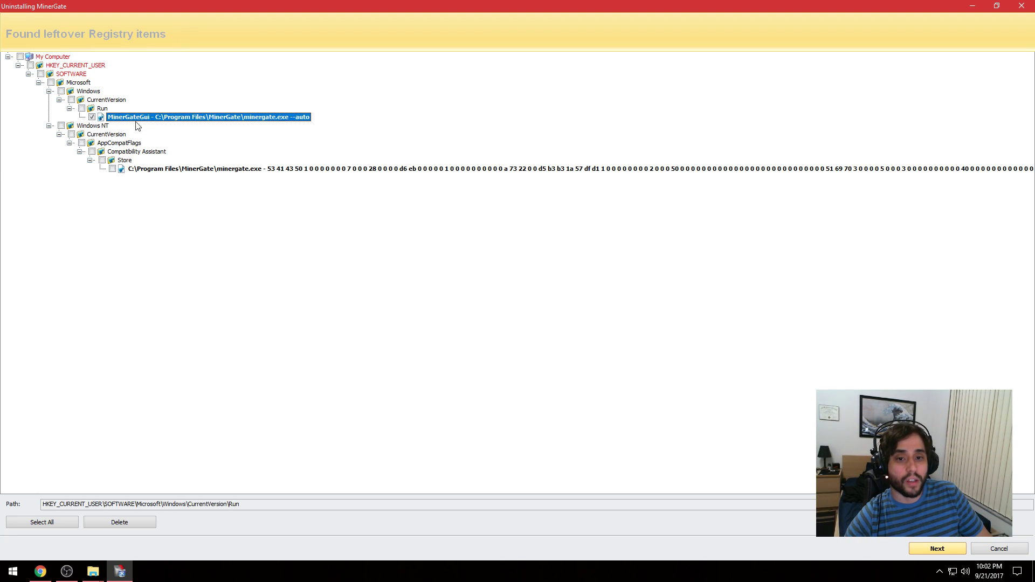
{"action": "left_click", "coordinate": [112, 169]}
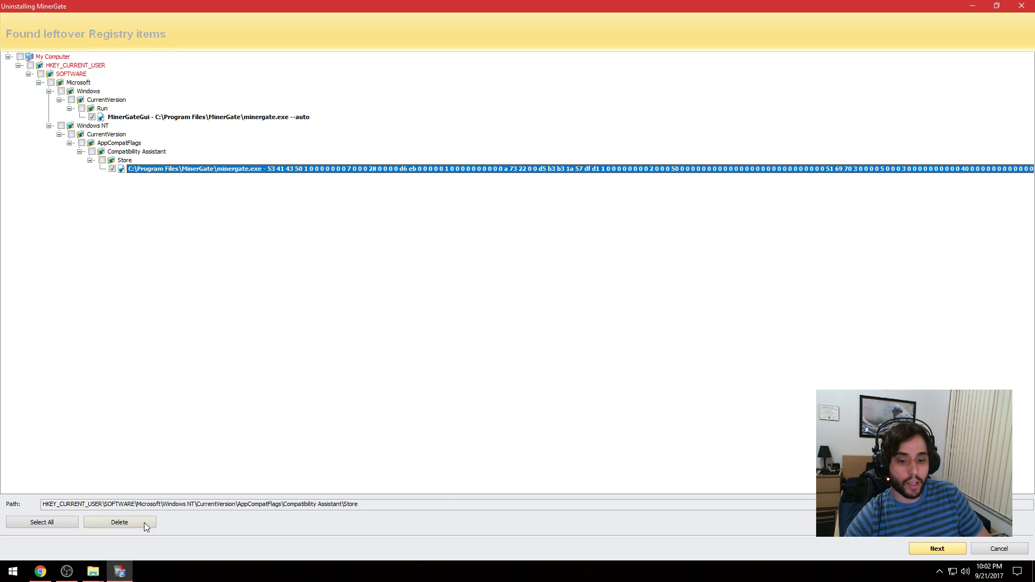
{"action": "left_click", "coordinate": [131, 522]}
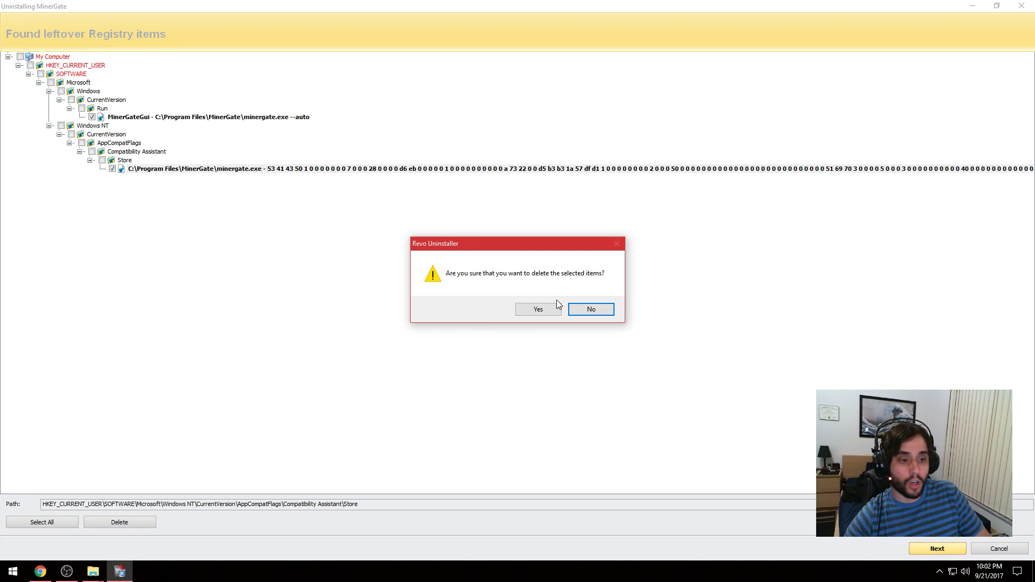
{"action": "left_click", "coordinate": [556, 306]}
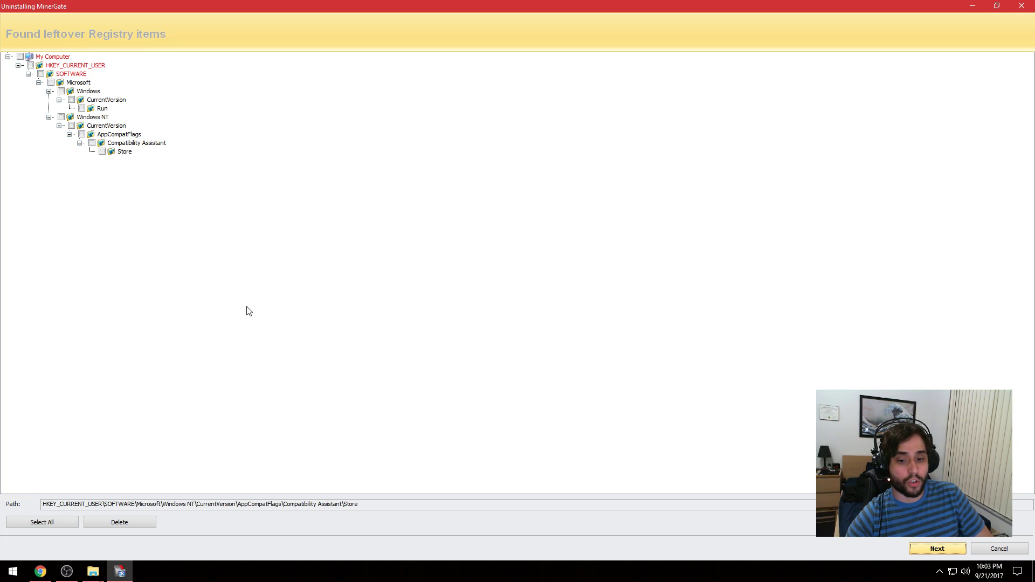
{"action": "left_click", "coordinate": [937, 548]}
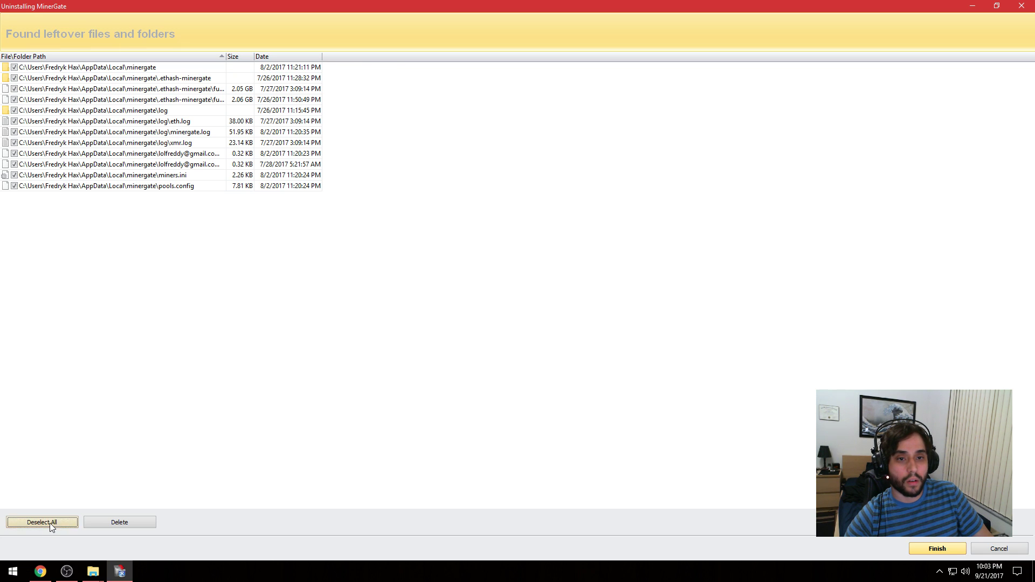
Delete all checked MinerGate leftover files and folders, confirming Yes, then close Revo Uninstaller.
{"action": "left_click", "coordinate": [112, 523]}
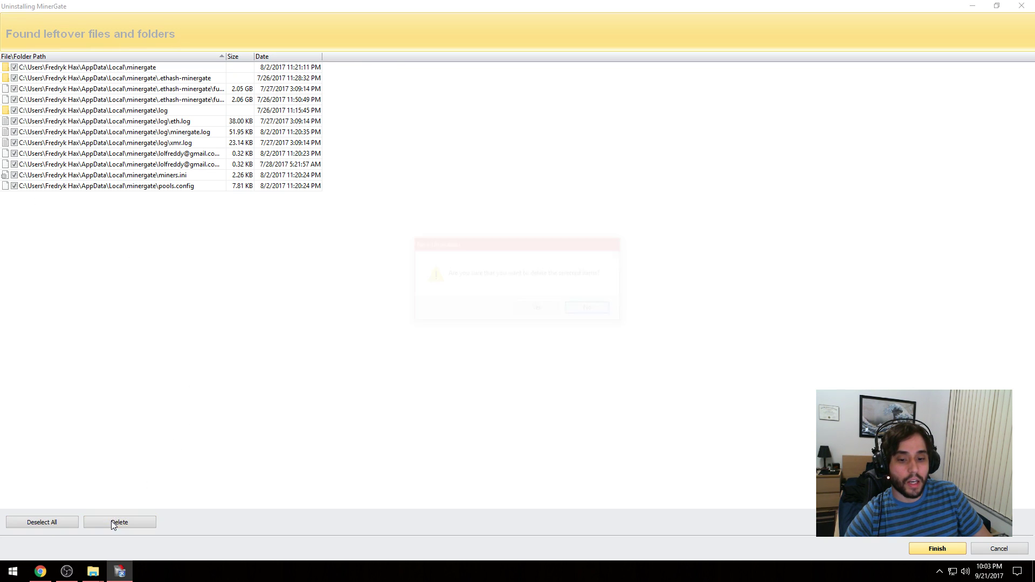
{"action": "left_click", "coordinate": [534, 310]}
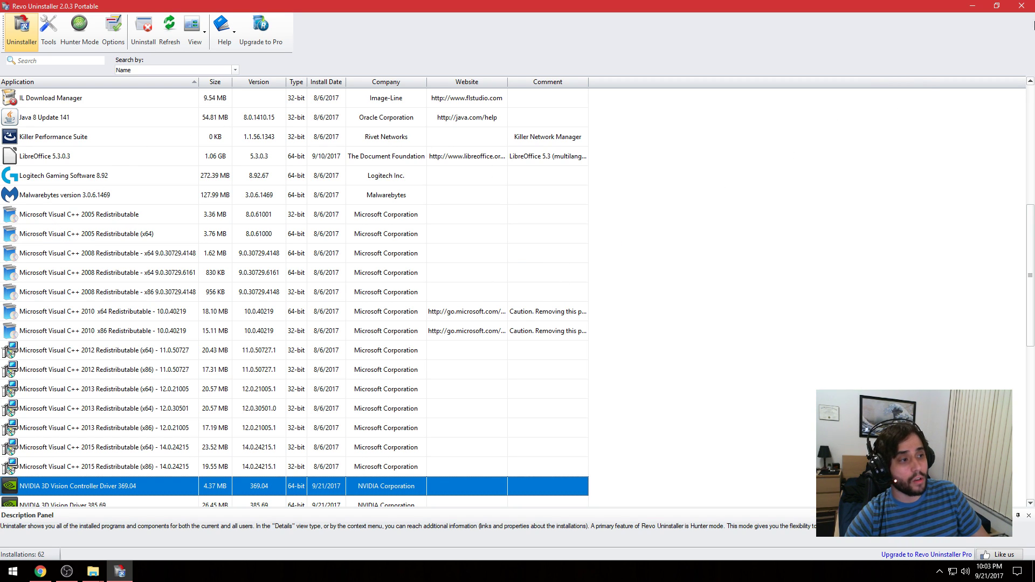
{"action": "left_click", "coordinate": [1024, 7]}
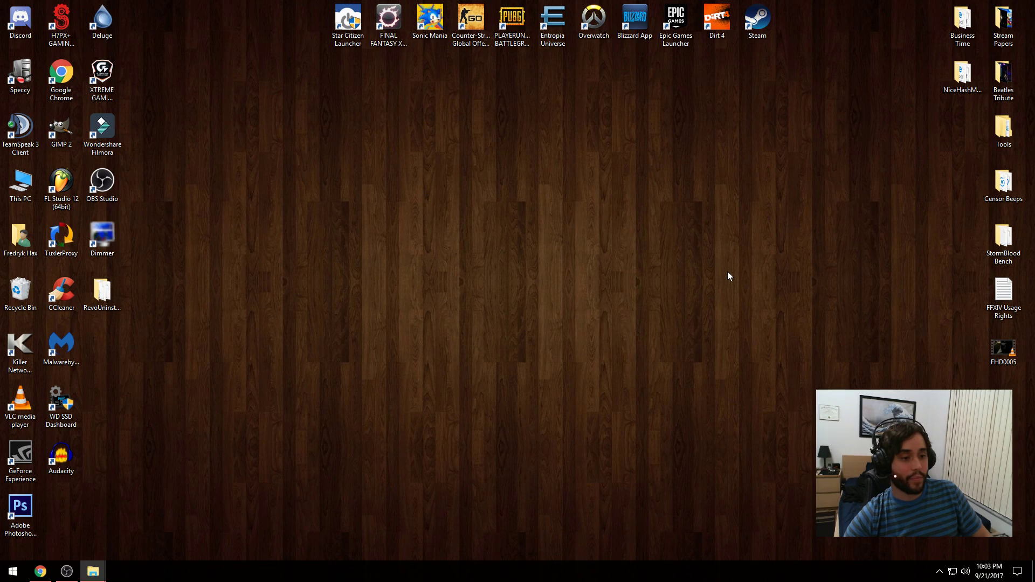